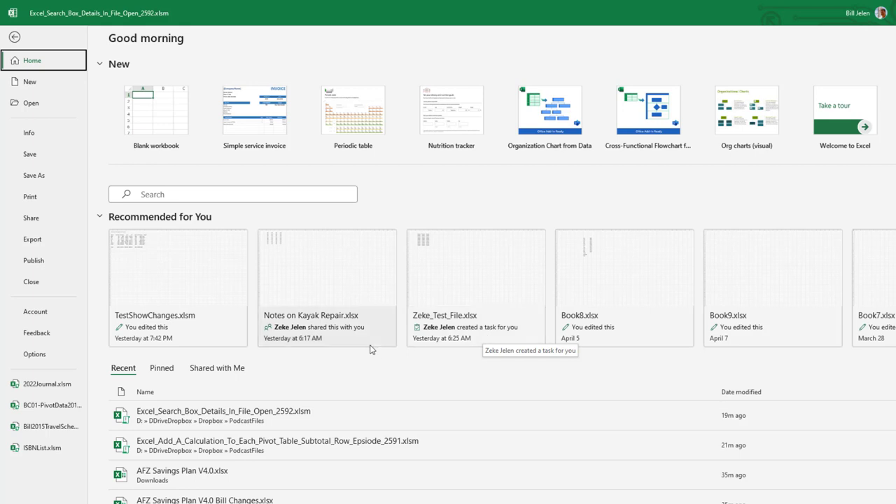
Step: Examine the list of workbooks shared with me, including each file's subject, share date and sharer
{"action": "left_click", "coordinate": [217, 370]}
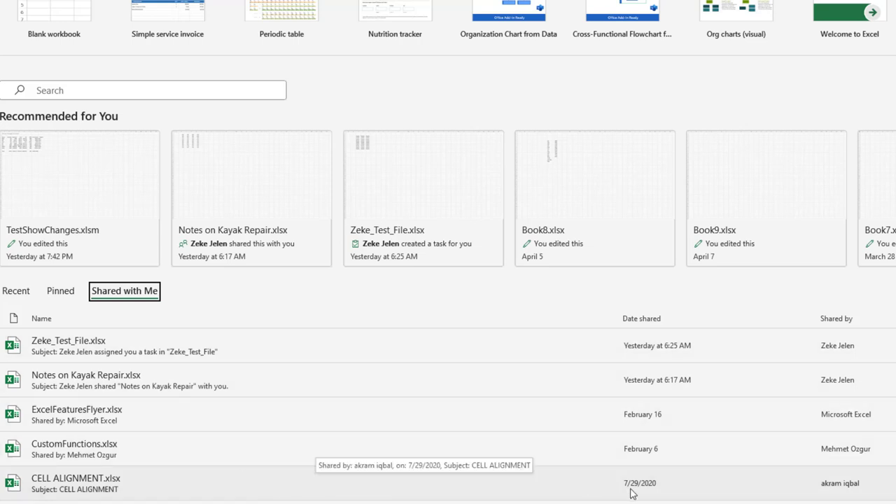
{"action": "scroll", "coordinate": [642, 494], "scroll_direction": "down", "scroll_amount": 1}
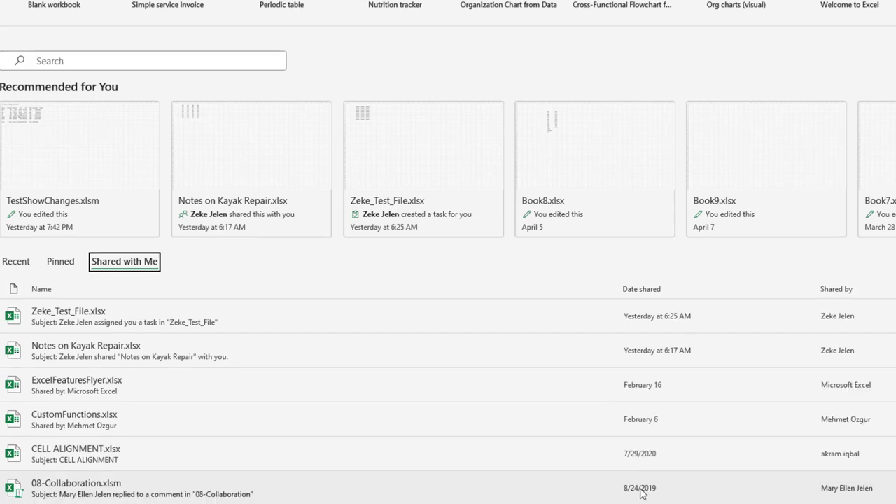
{"action": "scroll", "coordinate": [642, 493], "scroll_direction": "down", "scroll_amount": 1}
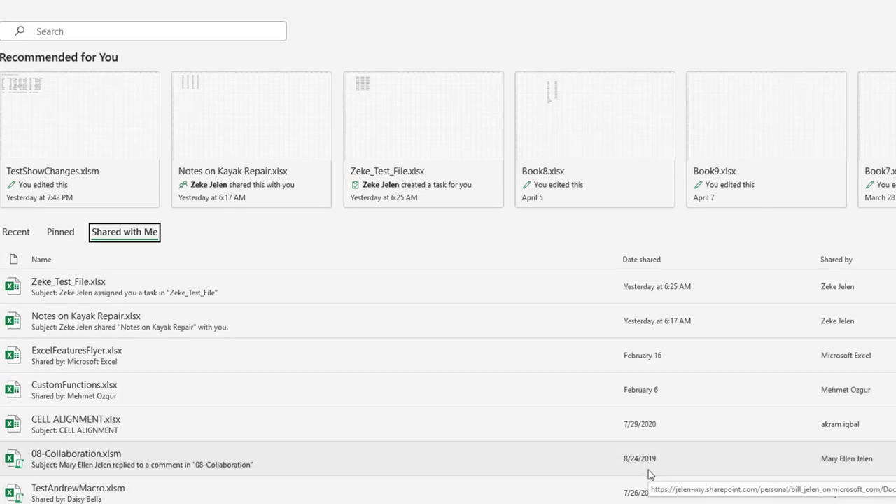
{"action": "scroll", "coordinate": [648, 475], "scroll_direction": "down", "scroll_amount": 2}
{"action": "scroll", "coordinate": [657, 456], "scroll_direction": "down", "scroll_amount": 2}
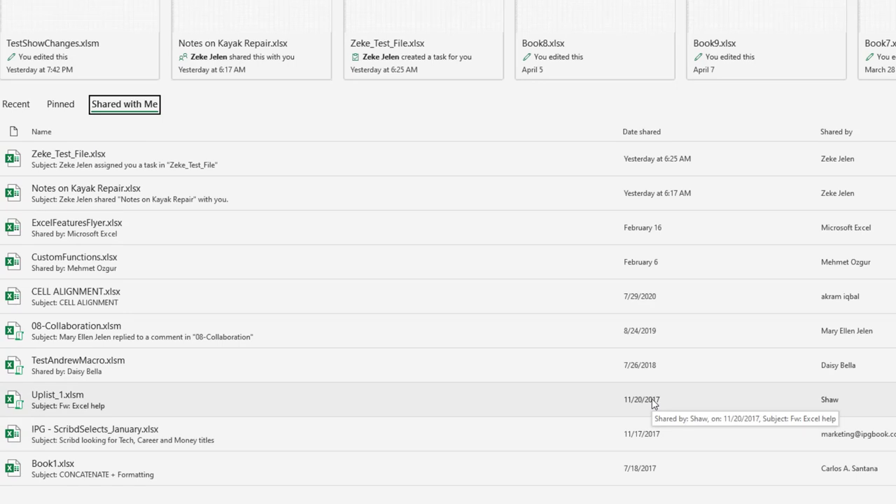
{"action": "scroll", "coordinate": [576, 324], "scroll_direction": "down", "scroll_amount": 1}
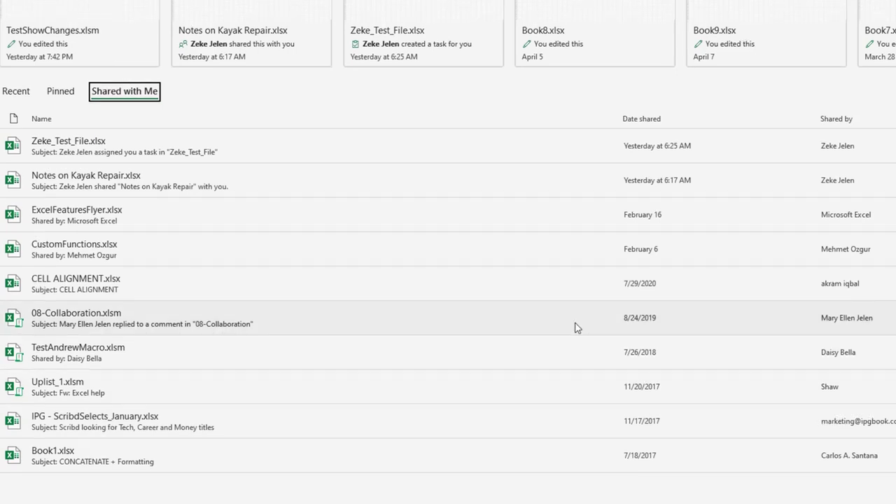
{"action": "scroll", "coordinate": [357, 427], "scroll_direction": "up", "scroll_amount": 1}
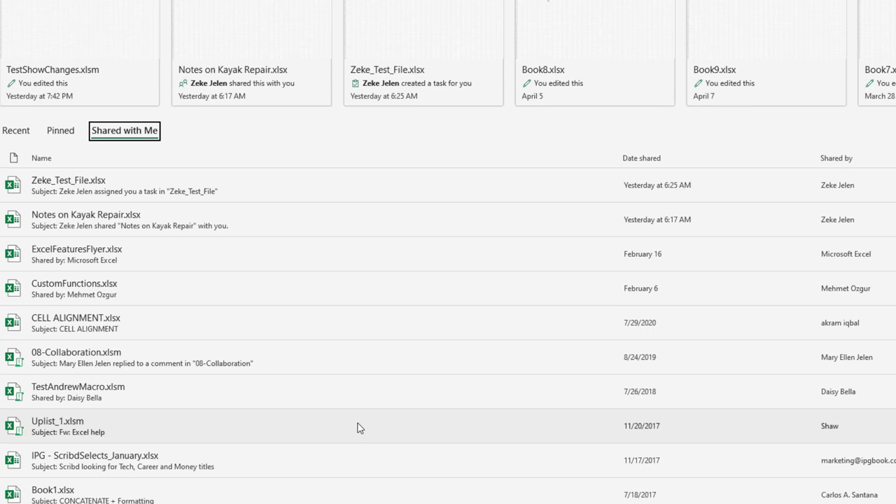
{"action": "scroll", "coordinate": [349, 413], "scroll_direction": "up", "scroll_amount": 1}
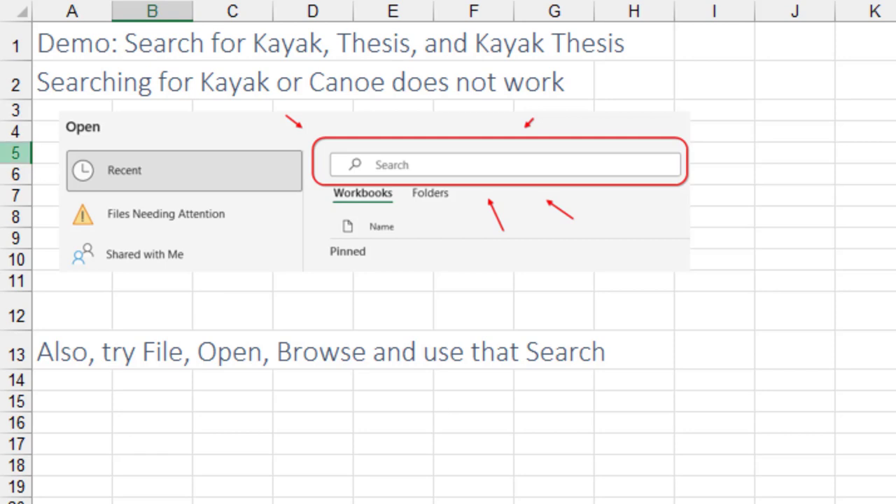
Step: Search for "kayak" among the workbooks available to open
{"action": "key", "text": "alt+f"}
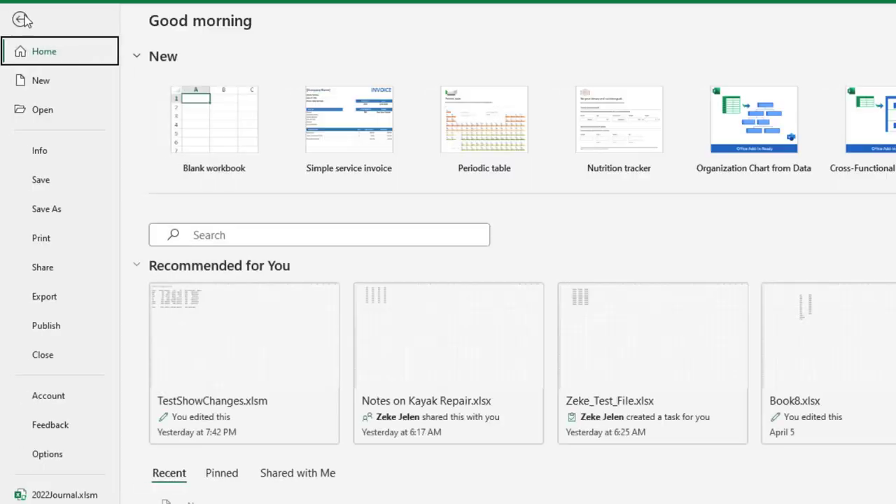
{"action": "left_click", "coordinate": [39, 110]}
{"action": "left_click", "coordinate": [475, 64]}
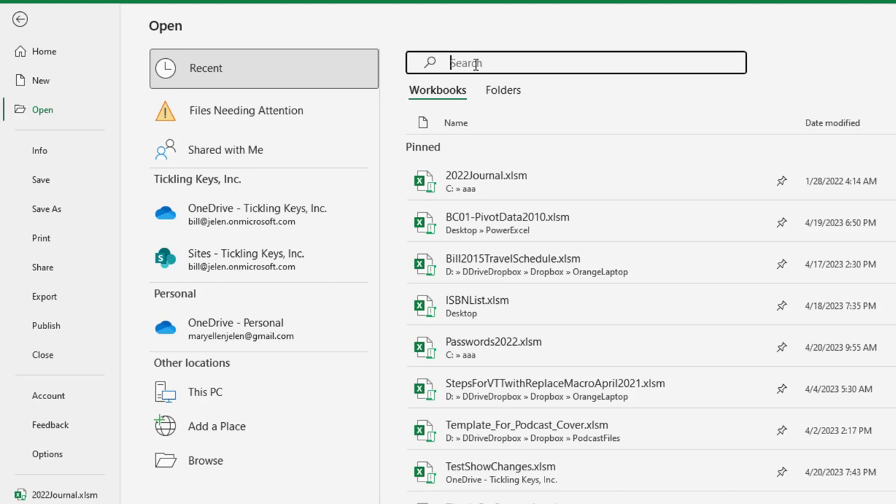
{"action": "type", "text": "kayak"}
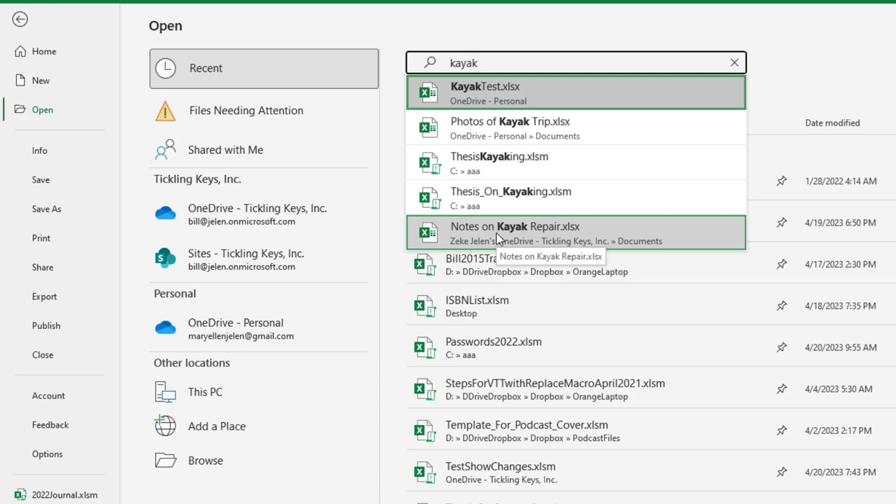
Step: Replace the workbook search term with "thesis"
{"action": "key", "text": "ctrl+a"}
{"action": "type", "text": "th"}
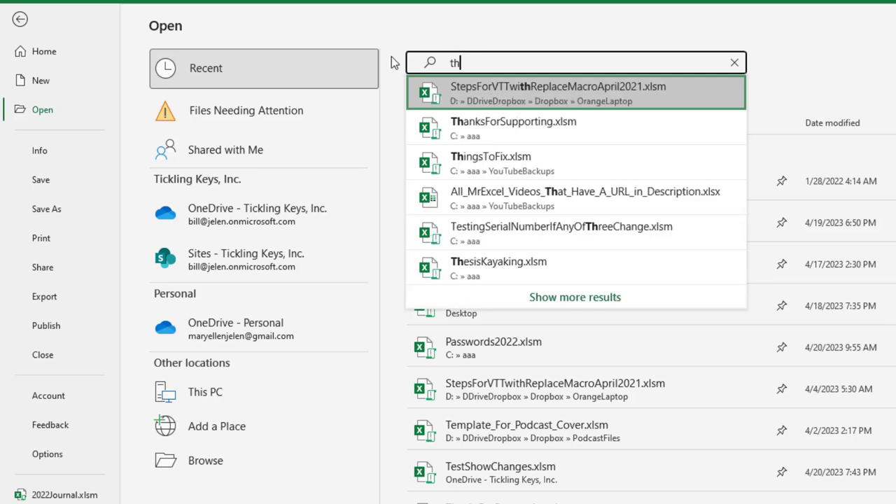
{"action": "type", "text": "esis"}
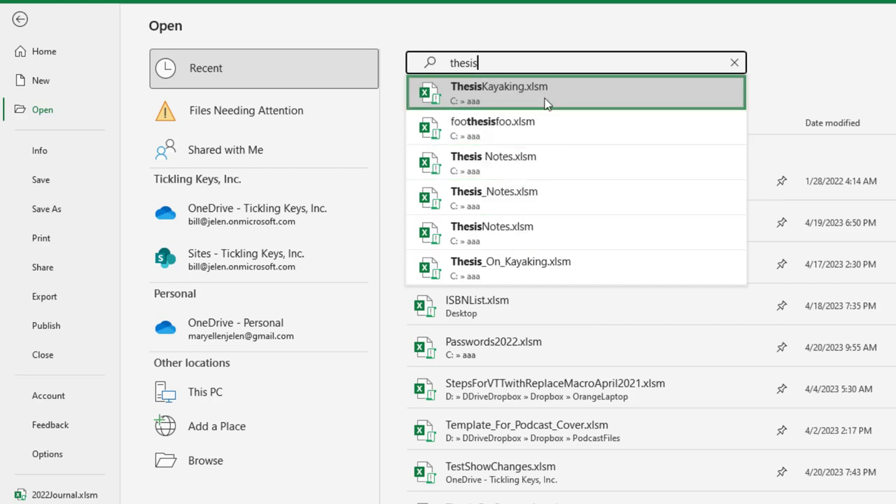
Step: Narrow the workbook search by extending the term to "thesis kayak"
{"action": "type", "text": "kay"}
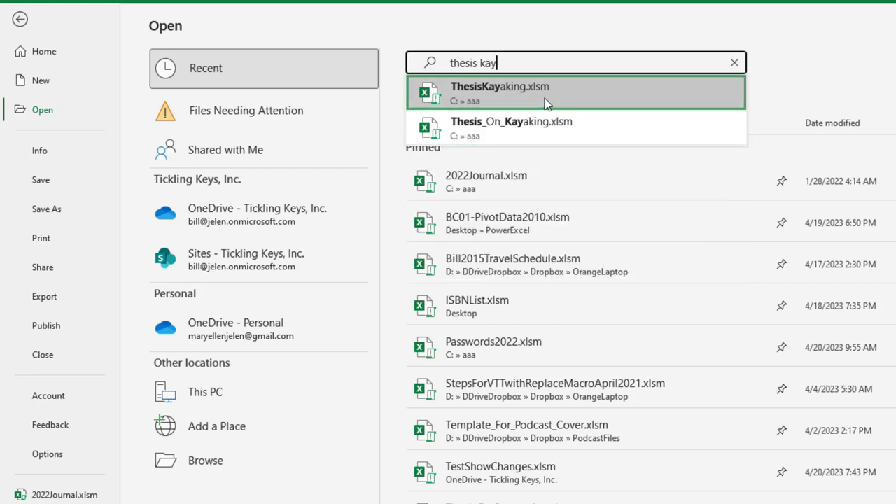
{"action": "type", "text": "e"}
{"action": "key", "text": "BackSpace"}
{"action": "type", "text": "ak"}
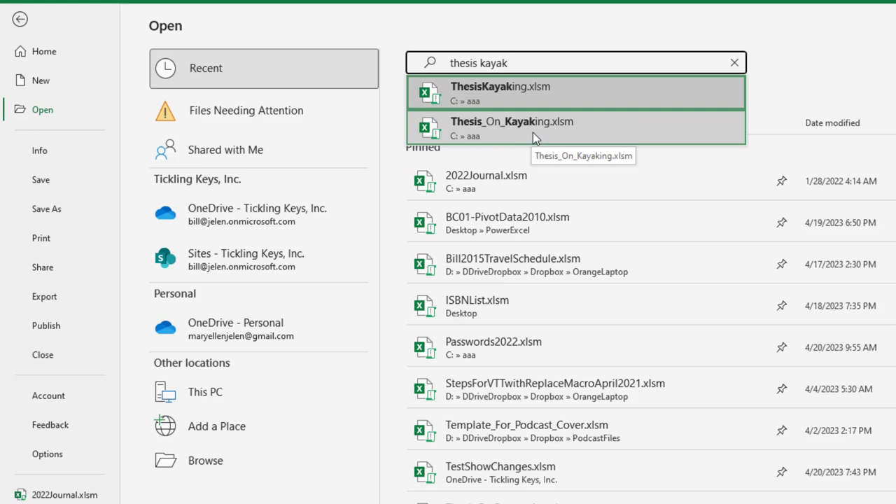
Step: Search the workbooks for "kayak canoe" instead, and clear the search
{"action": "key", "text": "Home"}
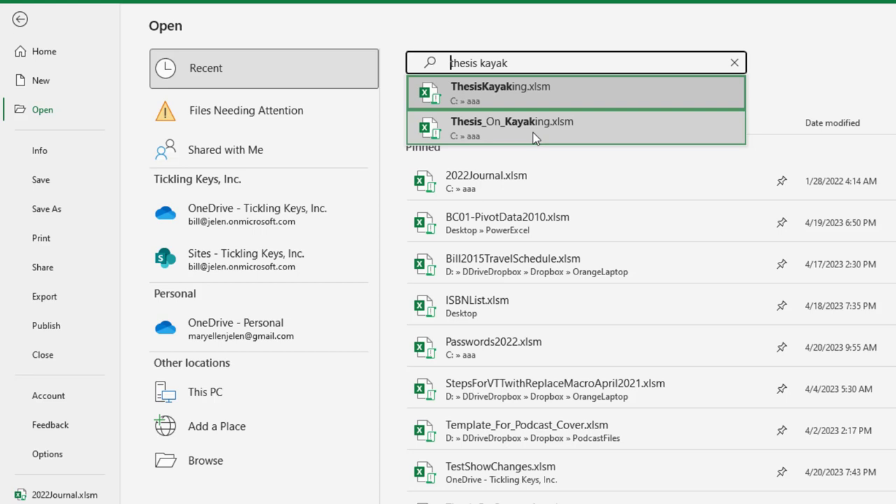
{"action": "key", "text": "shift+End"}
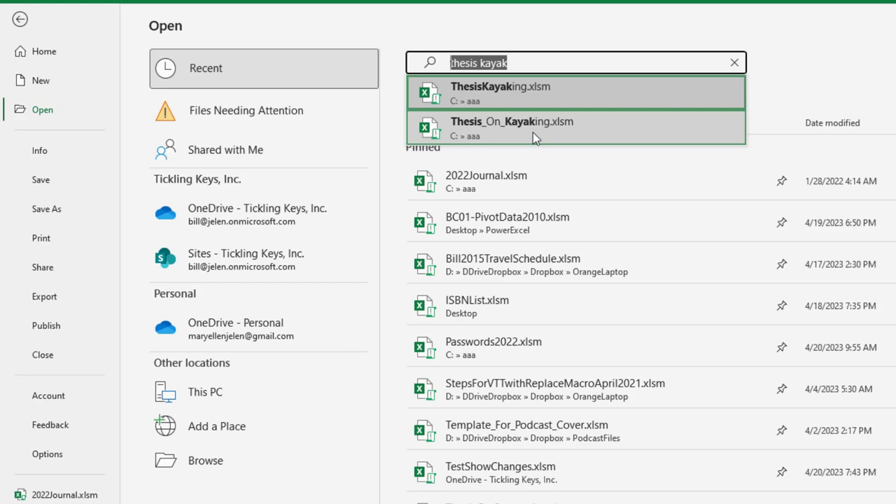
{"action": "type", "text": "kayak "}
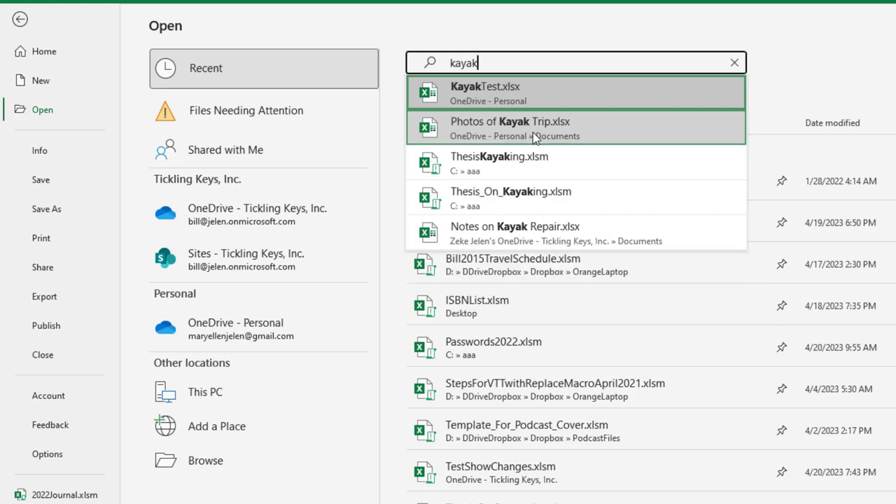
{"action": "type", "text": "canoe"}
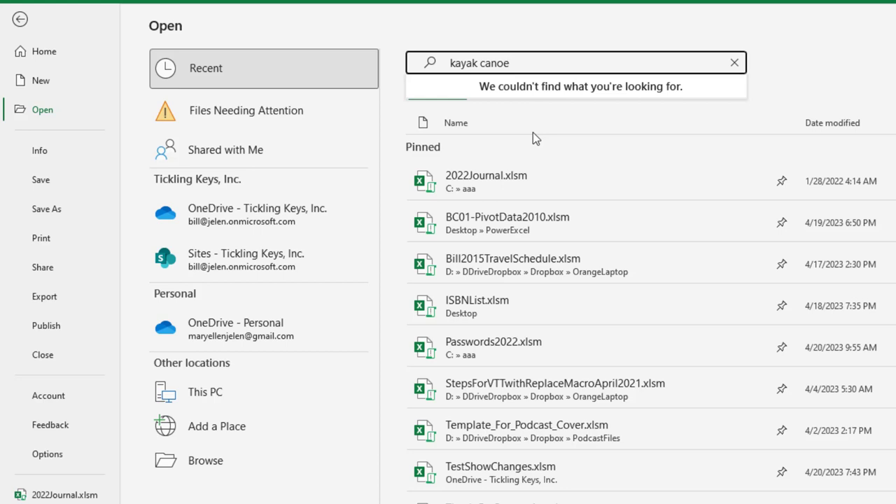
{"action": "key", "text": "ctrl+a"}
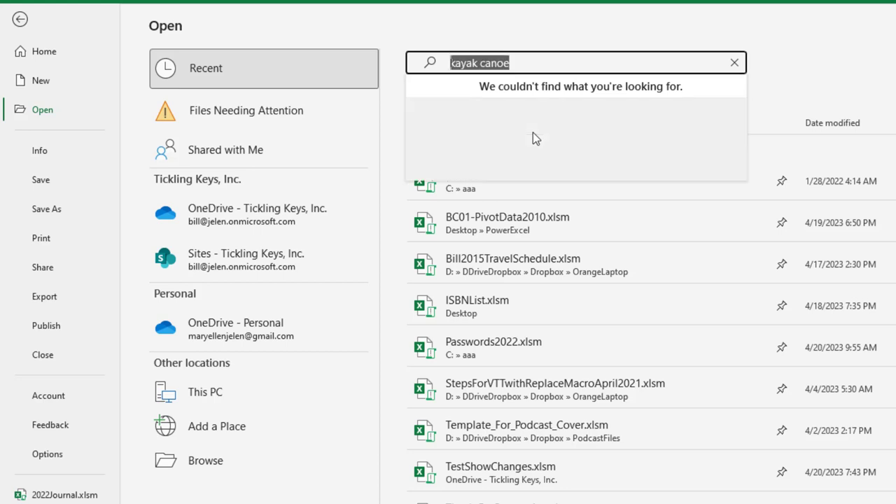
{"action": "key", "text": "BackSpace"}
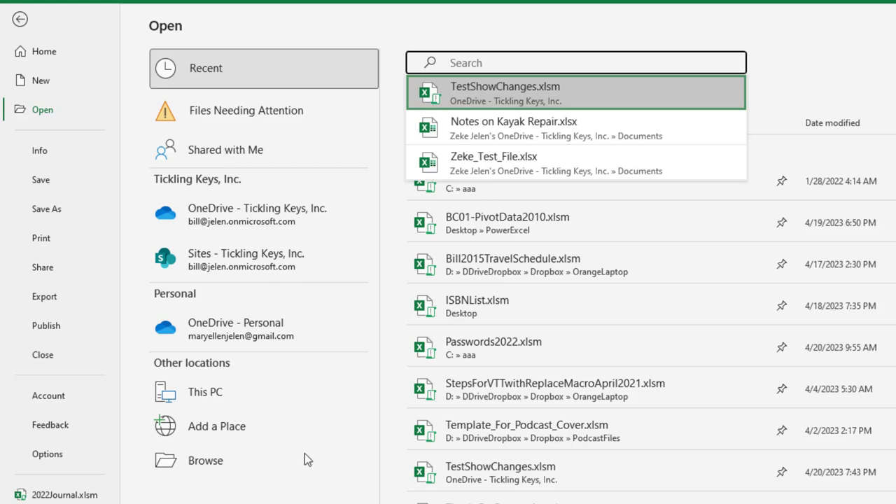
{"action": "key", "text": "Escape"}
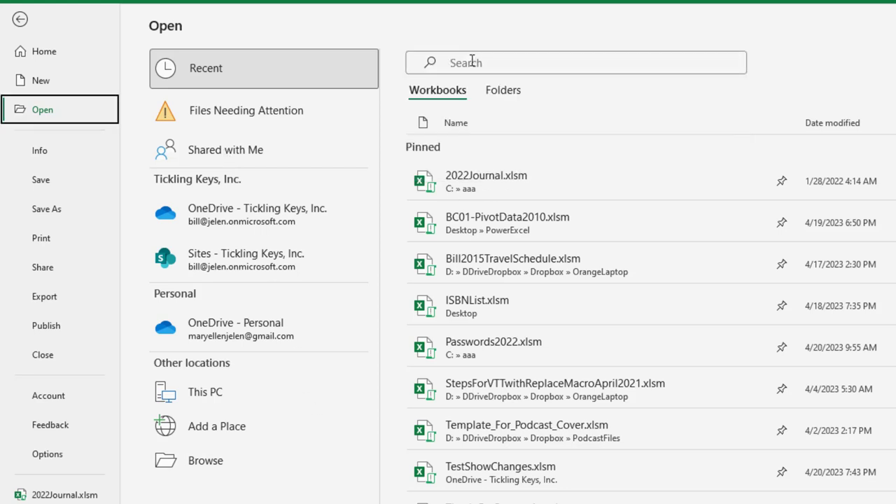
Step: Browse for files, search the aaa folder for "kayak" and inspect the details of the suggested files
{"action": "left_click", "coordinate": [205, 461]}
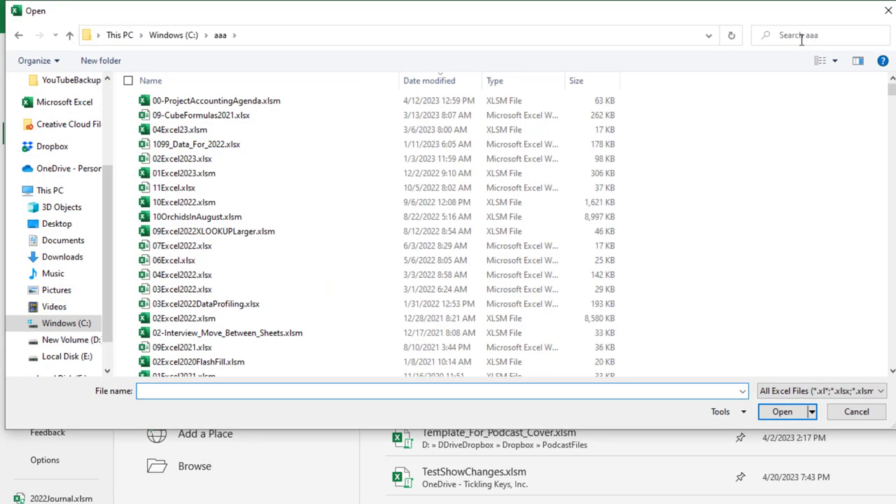
{"action": "left_click", "coordinate": [802, 38]}
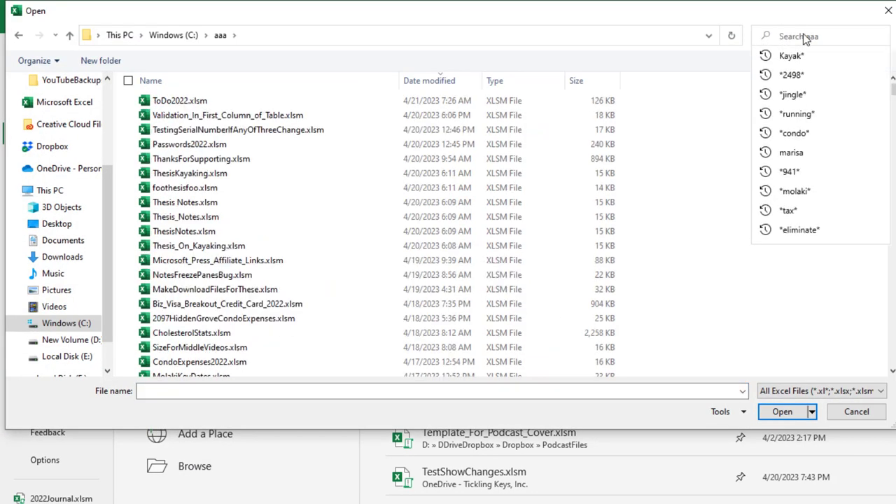
{"action": "type", "text": "kayak"}
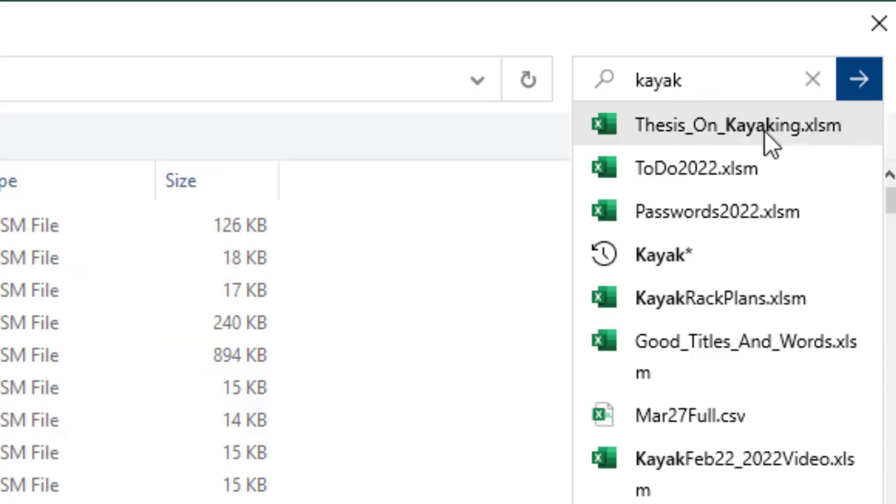
{"action": "mouse_move", "coordinate": [721, 175]}
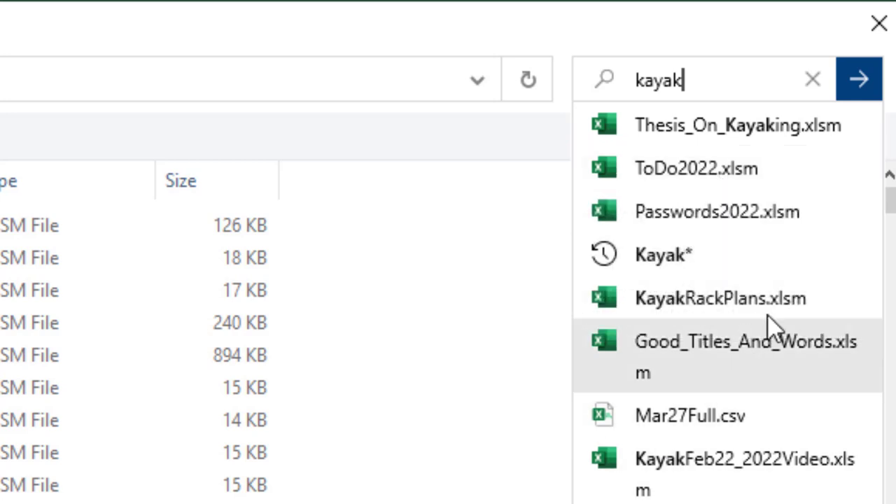
{"action": "mouse_move", "coordinate": [797, 310]}
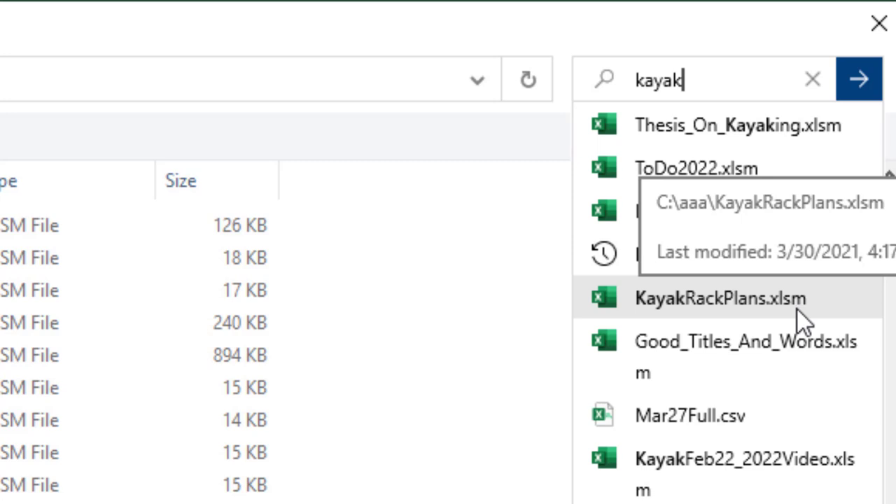
{"action": "mouse_move", "coordinate": [791, 350]}
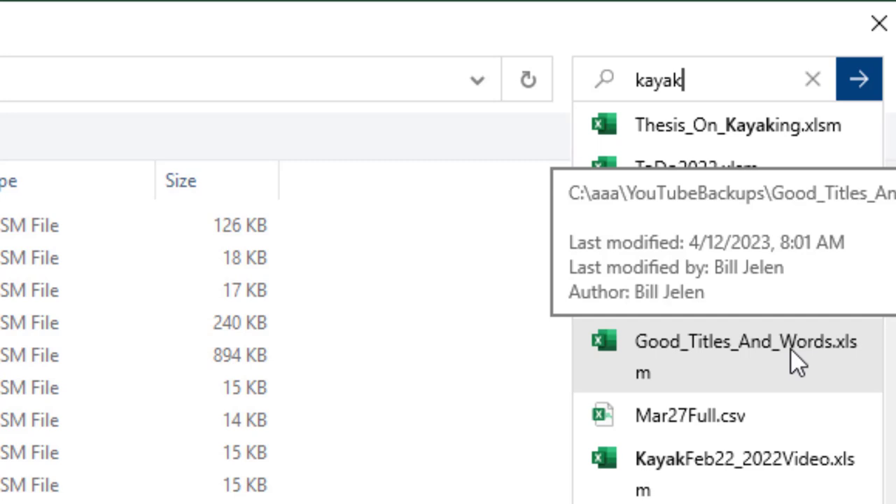
{"action": "mouse_move", "coordinate": [736, 418]}
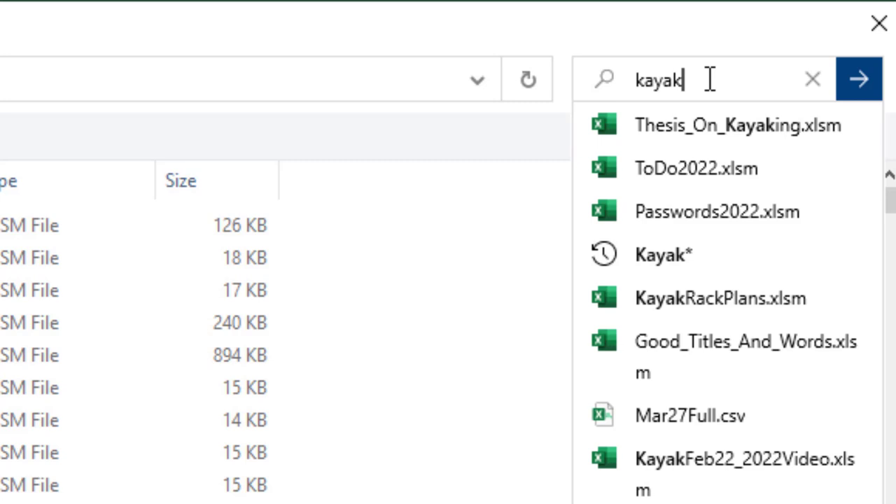
Step: Dismiss the file browsing dialog without opening anything and return to the workbook's sheets
{"action": "key", "text": "Escape"}
{"action": "key", "text": "Escape"}
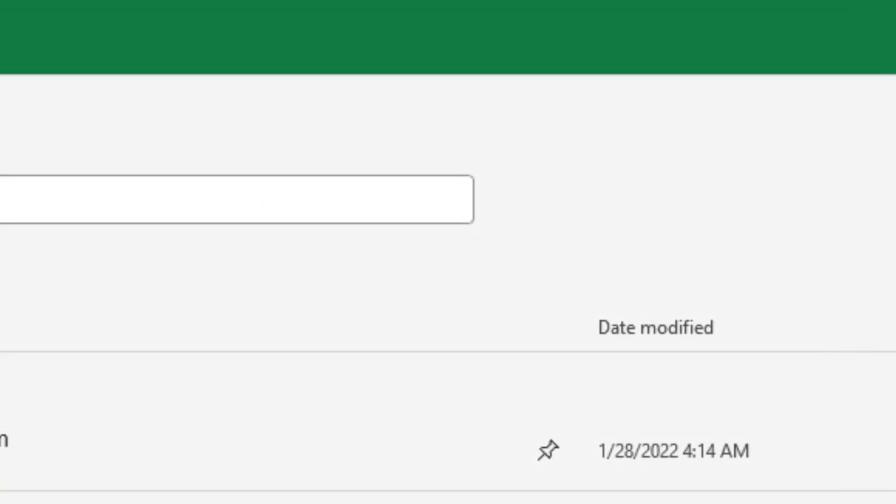
{"action": "left_click", "coordinate": [20, 46]}
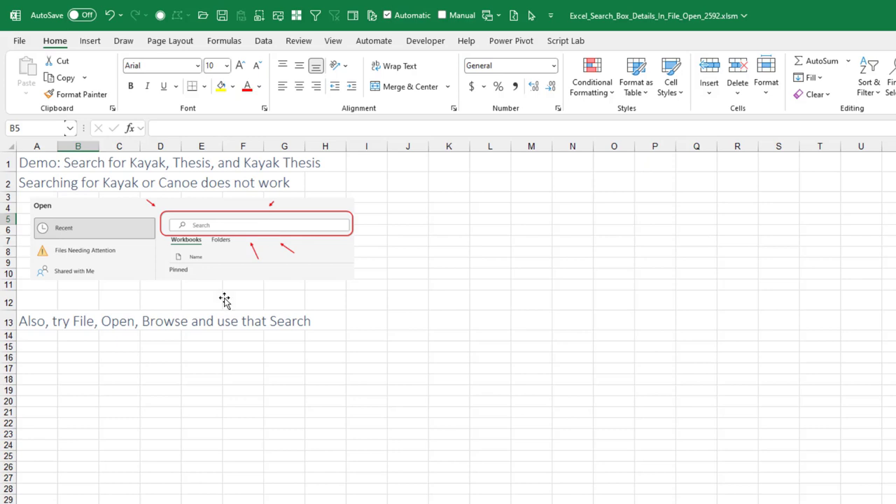
{"action": "key", "text": "ctrl+Page_Down"}
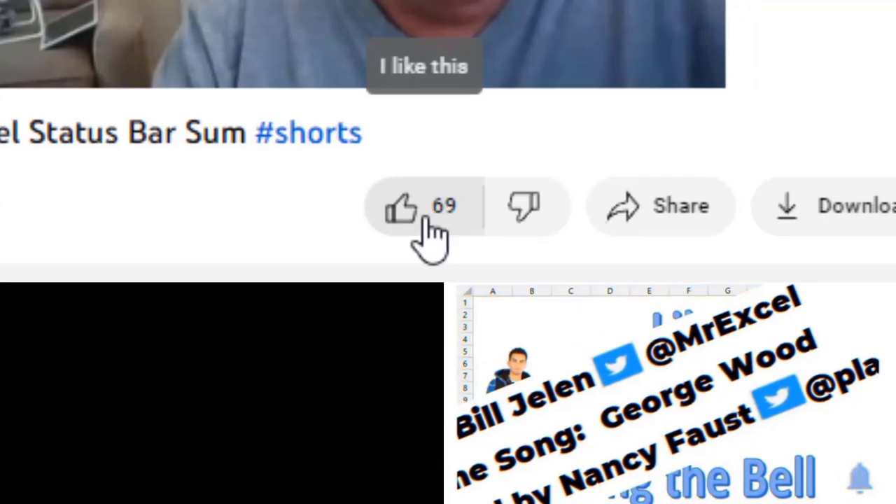
Step: On YouTube, like the video and subscribe to the MrExcel.com channel with notifications set to All
{"action": "left_click", "coordinate": [422, 219]}
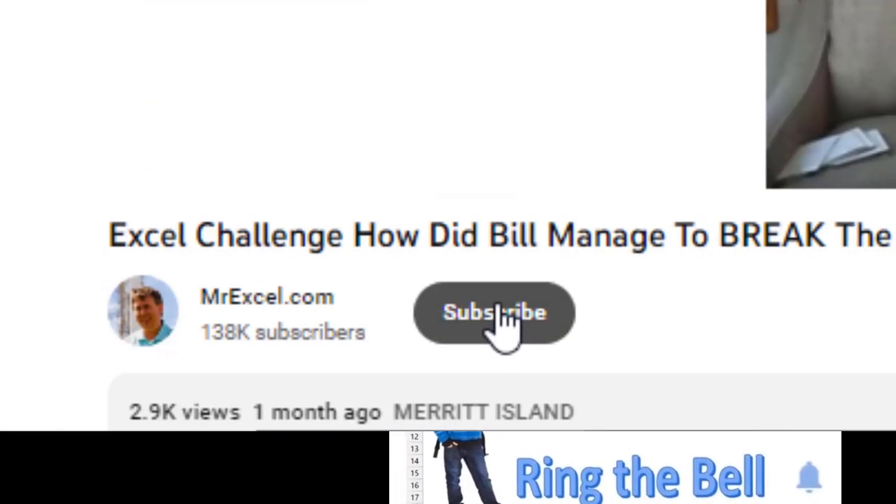
{"action": "left_click", "coordinate": [499, 324]}
{"action": "left_click", "coordinate": [456, 335]}
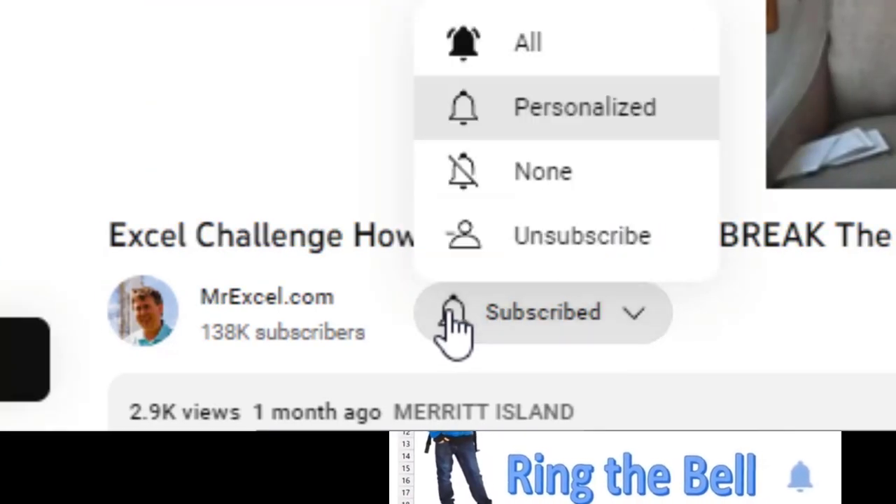
{"action": "left_click", "coordinate": [532, 44]}
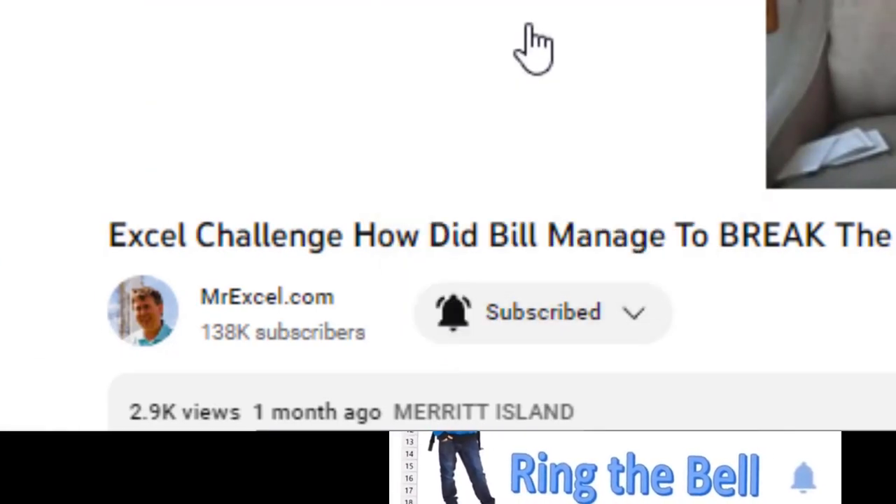